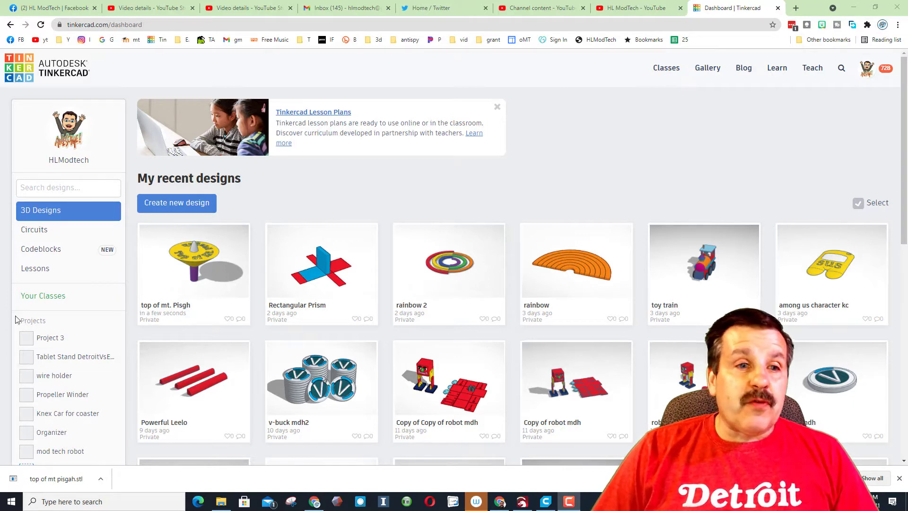
- Switch the dashboard list to Codeblocks designs and open the top mdh v1 options
{"action": "mouse_move", "coordinate": [187, 272]}
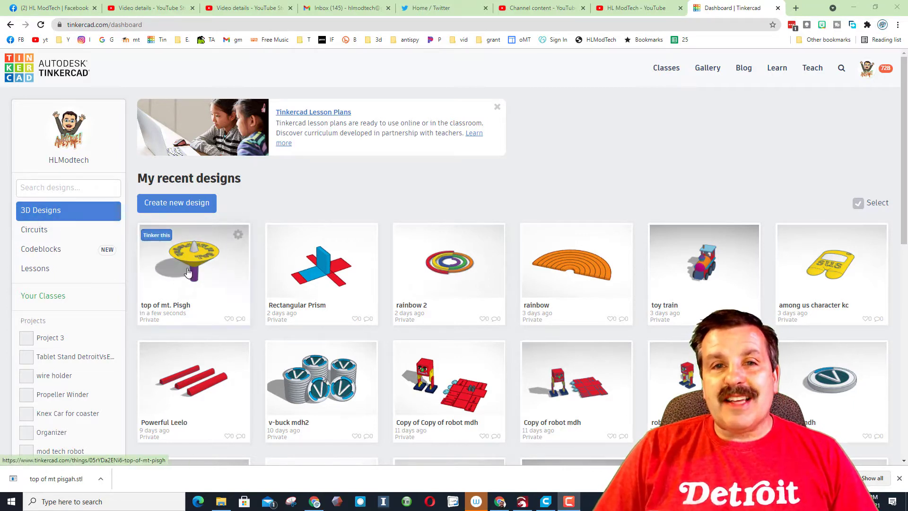
{"action": "left_click", "coordinate": [40, 249]}
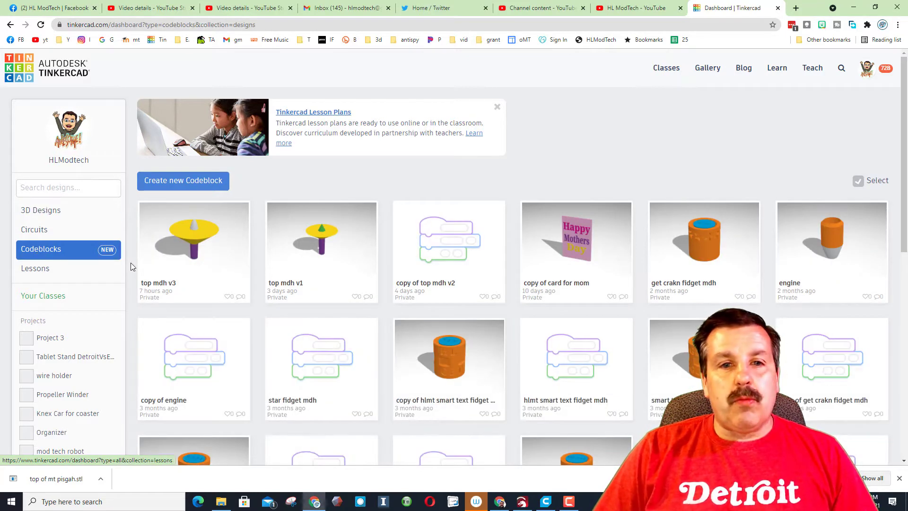
{"action": "left_click", "coordinate": [366, 216]}
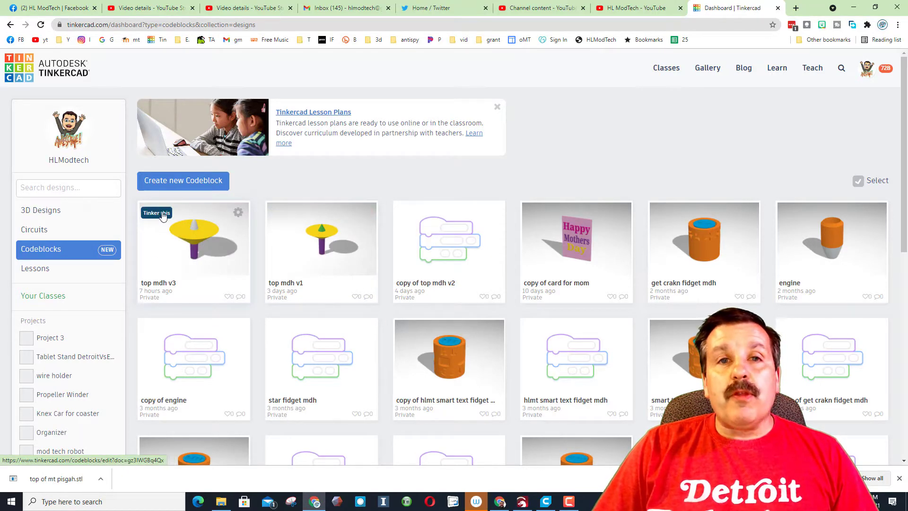
- Open the top mdh v3 codeblock and run its code at maximum speed
{"action": "left_click", "coordinate": [163, 215]}
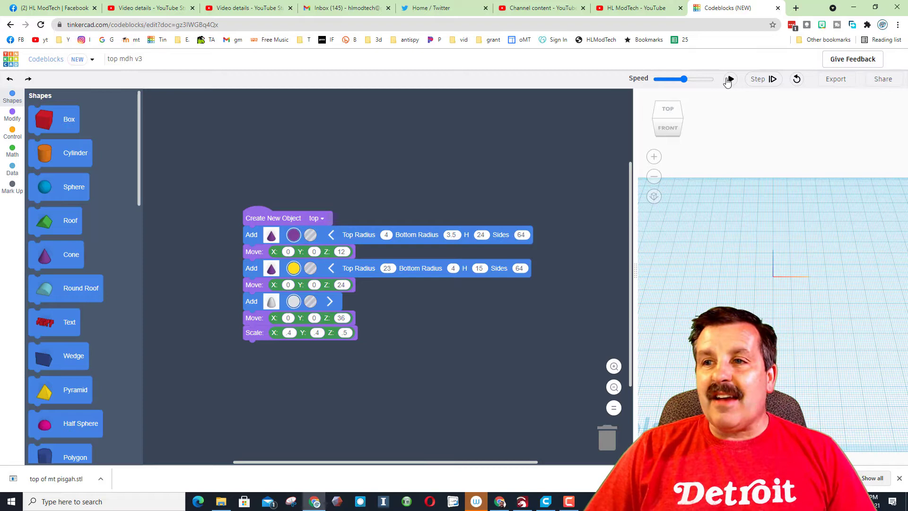
{"action": "left_click_drag", "start_coordinate": [684, 79], "coordinate": [711, 79]}
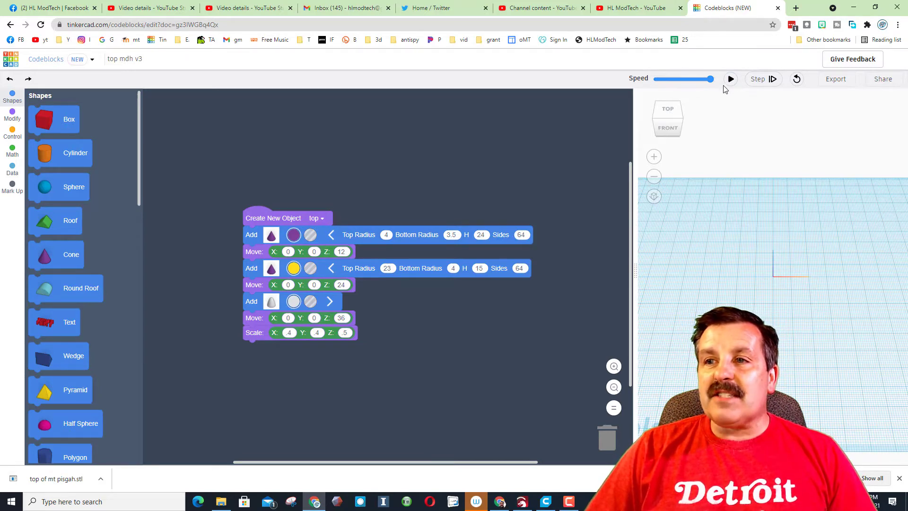
{"action": "left_click", "coordinate": [731, 79]}
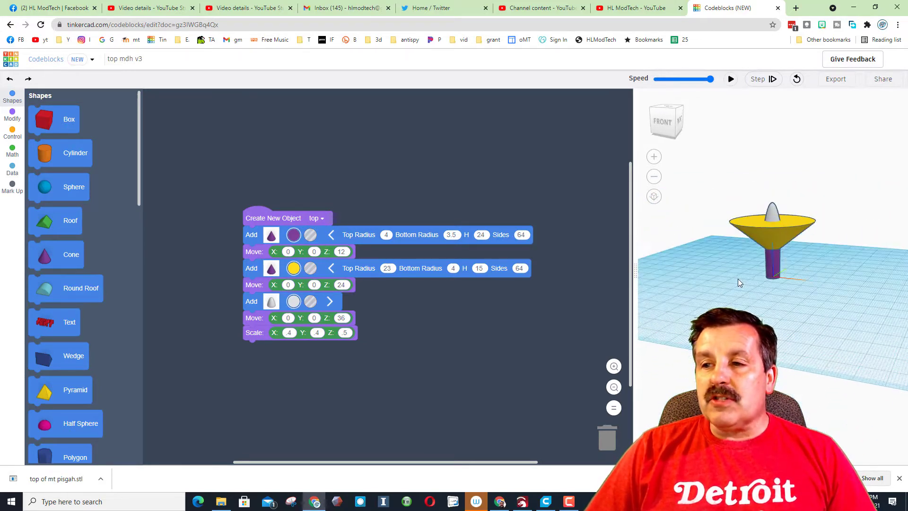
- Orbit the 3D view to inspect the finished purple-and-yellow spinning top
{"action": "scroll", "coordinate": [762, 270], "scroll_direction": "up", "scroll_amount": 2}
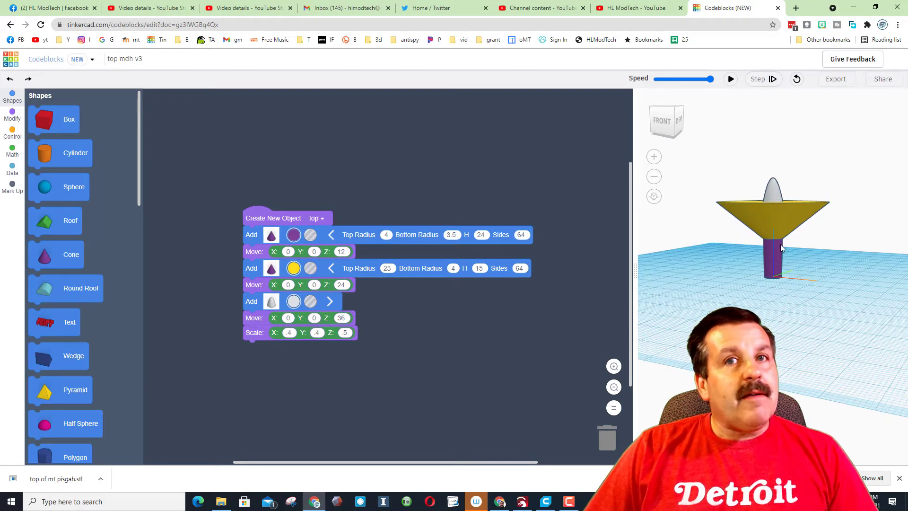
{"action": "right_click_drag", "start_coordinate": [743, 244], "coordinate": [746, 218]}
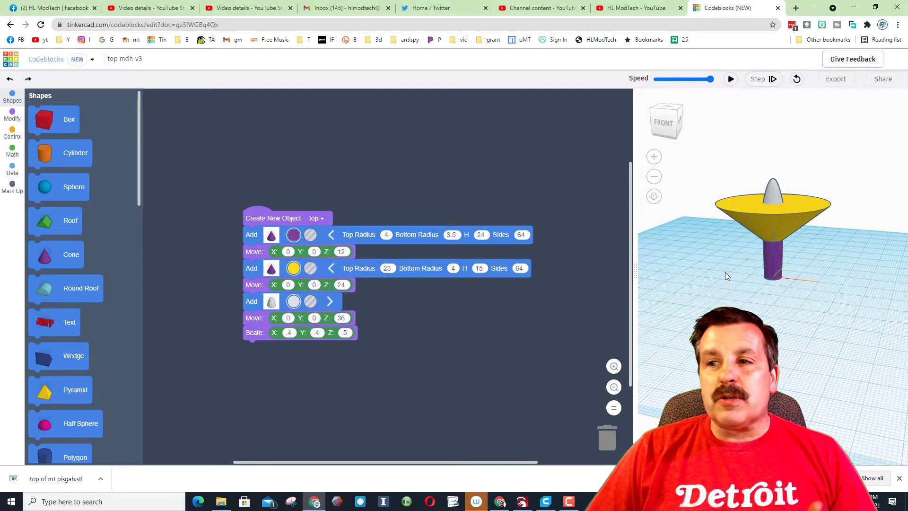
{"action": "right_click_drag", "start_coordinate": [725, 272], "coordinate": [788, 208]}
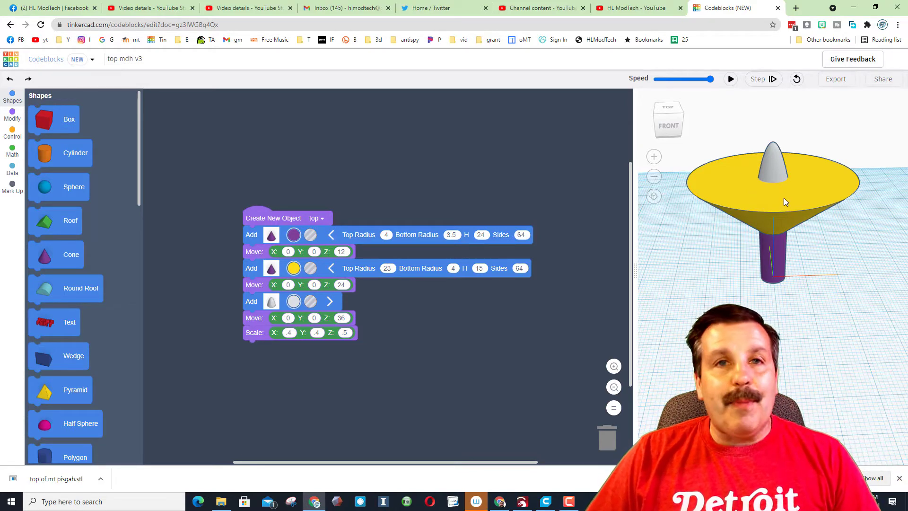
{"action": "scroll", "coordinate": [620, 142], "scroll_direction": "up", "scroll_amount": 1}
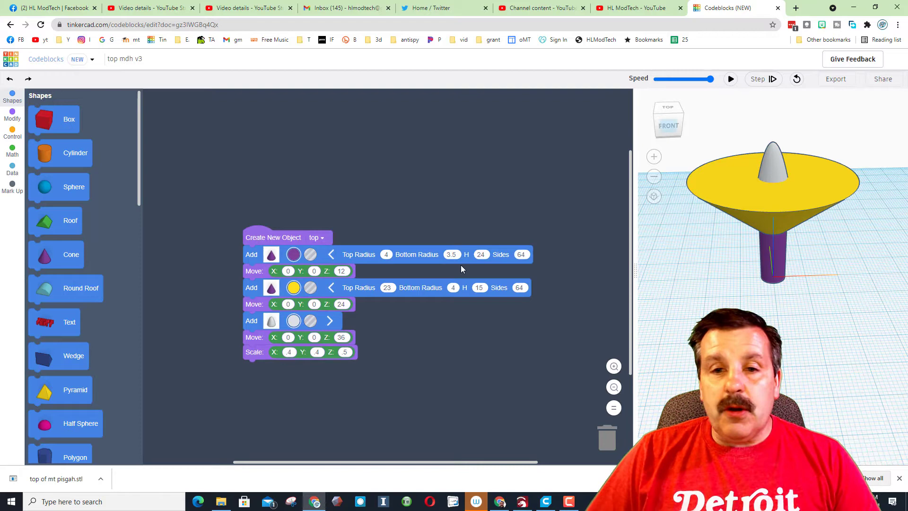
- Export the spinning top as a Part named 'top2' and save the shape
{"action": "left_click", "coordinate": [838, 82]}
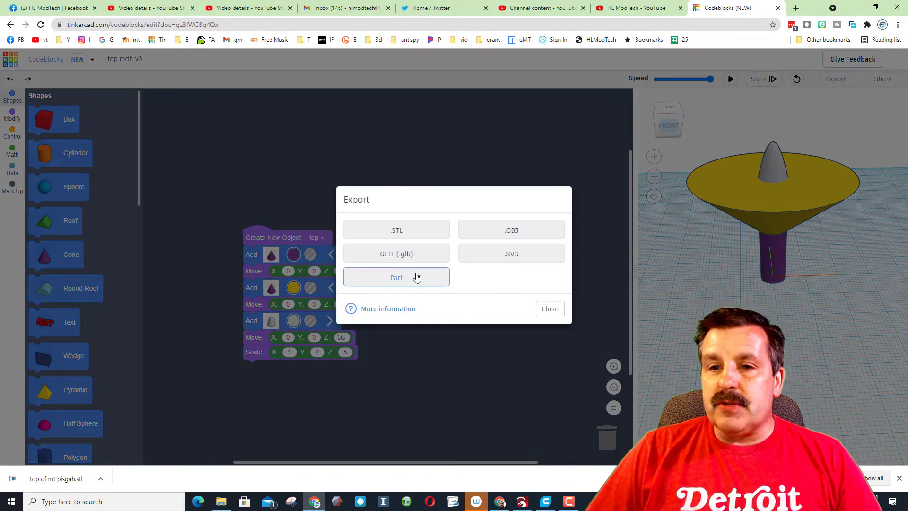
{"action": "left_click", "coordinate": [392, 280]}
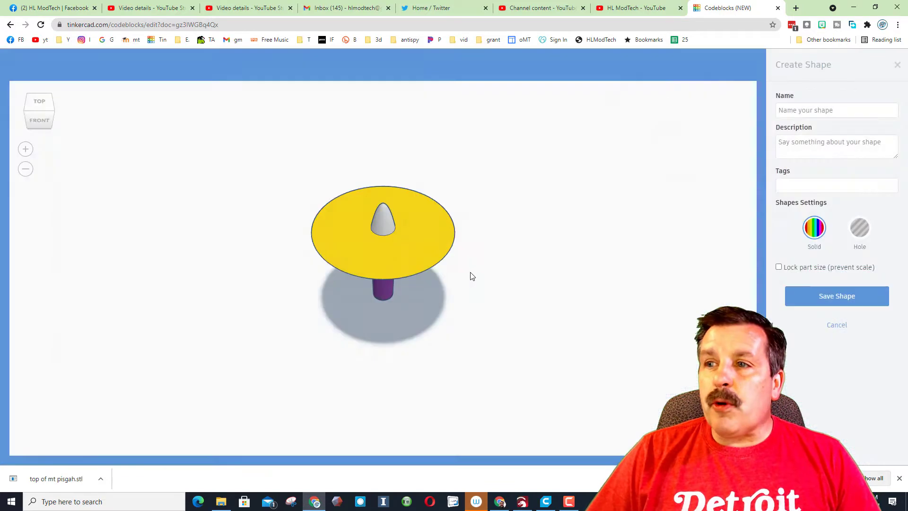
{"action": "left_click", "coordinate": [782, 110]}
{"action": "type", "text": "top2"}
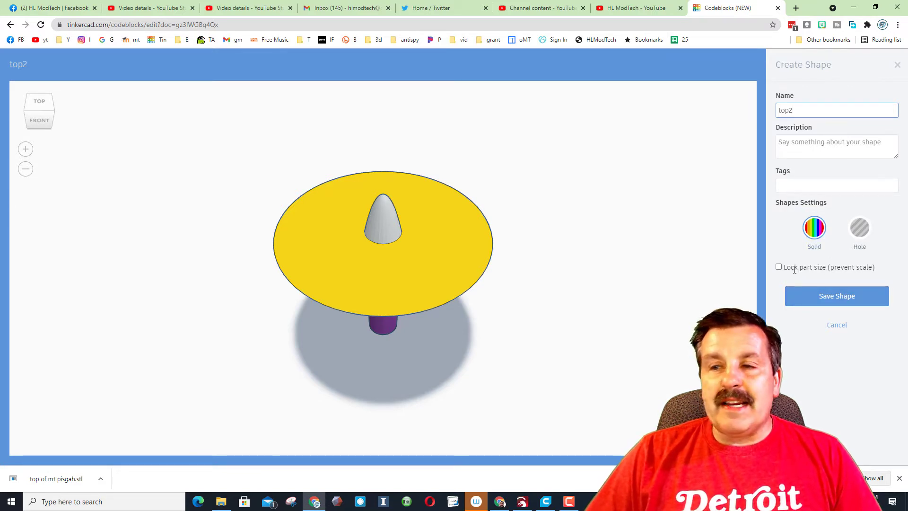
{"action": "left_click", "coordinate": [818, 295]}
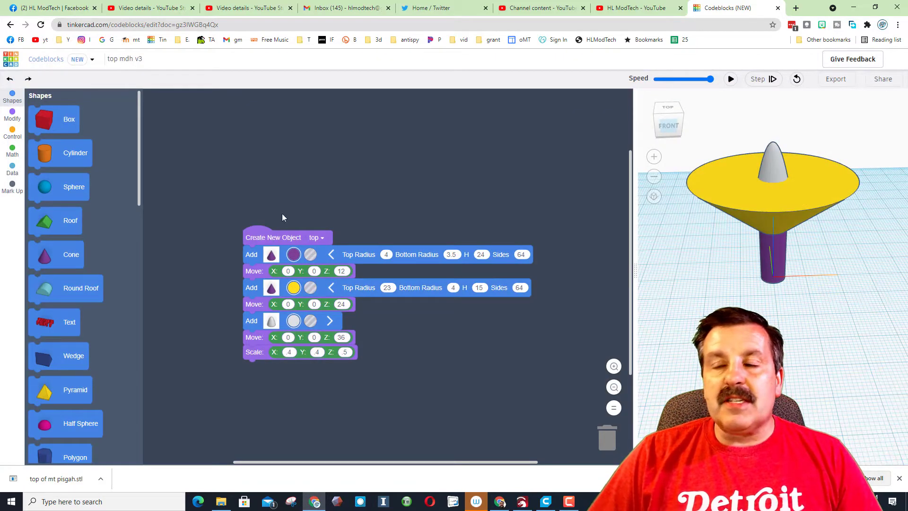
- Return to the dashboard's 3D Designs list and open the 'top of mt. Pisgh' design
{"action": "left_click", "coordinate": [10, 61]}
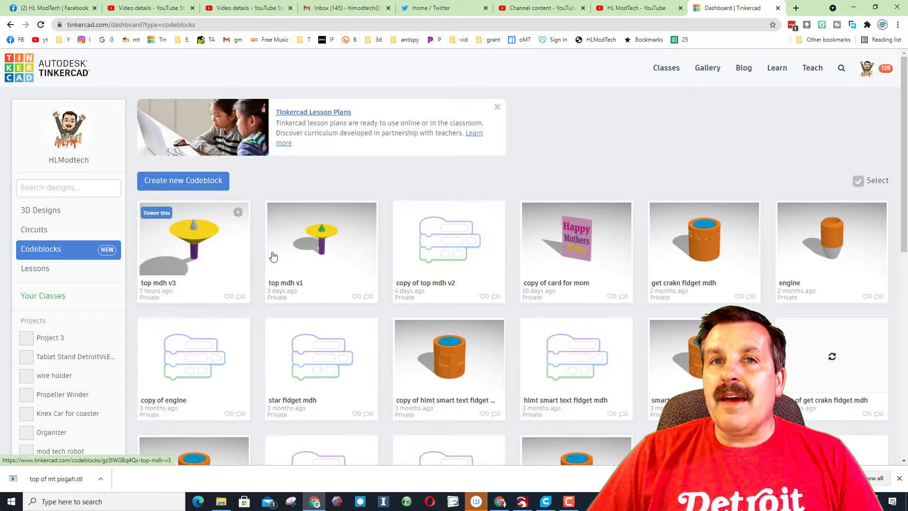
{"action": "left_click", "coordinate": [48, 211]}
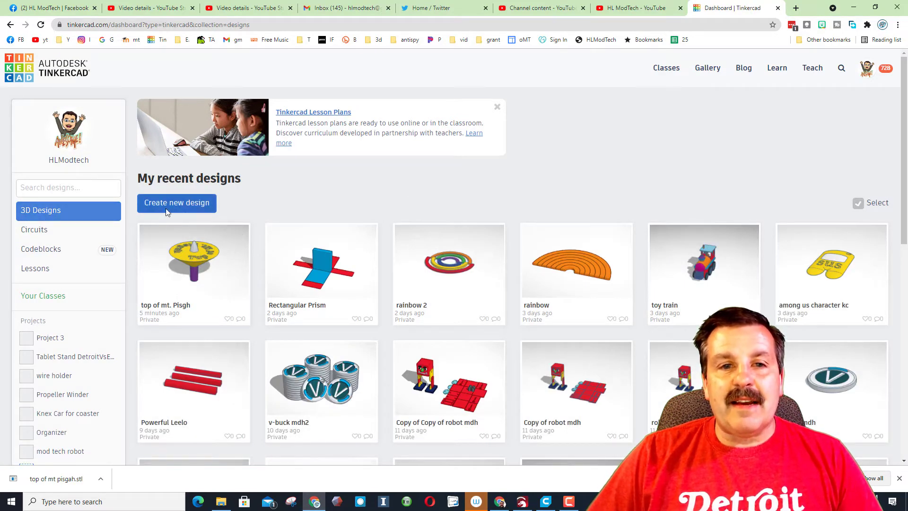
{"action": "left_click", "coordinate": [156, 236]}
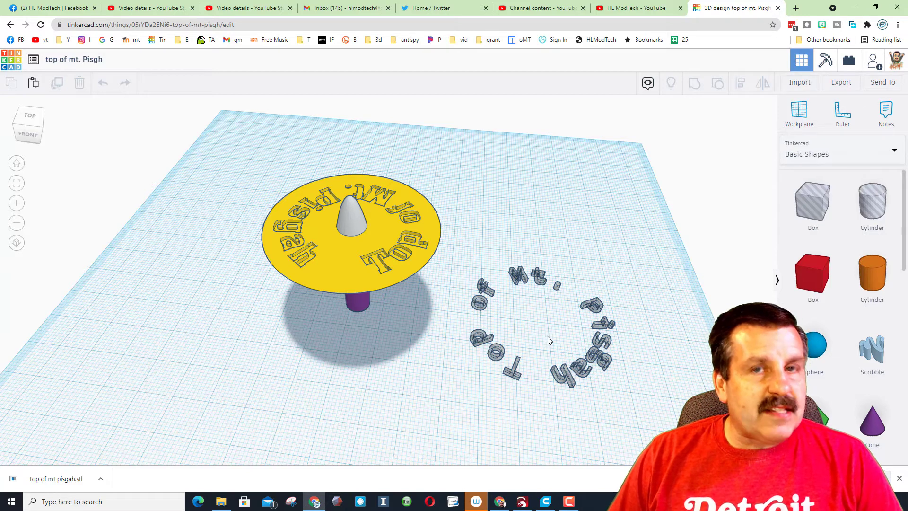
- Place a curved-words text shape from the shape libraries onto the workplane, then deselect it
{"action": "left_click", "coordinate": [803, 153]}
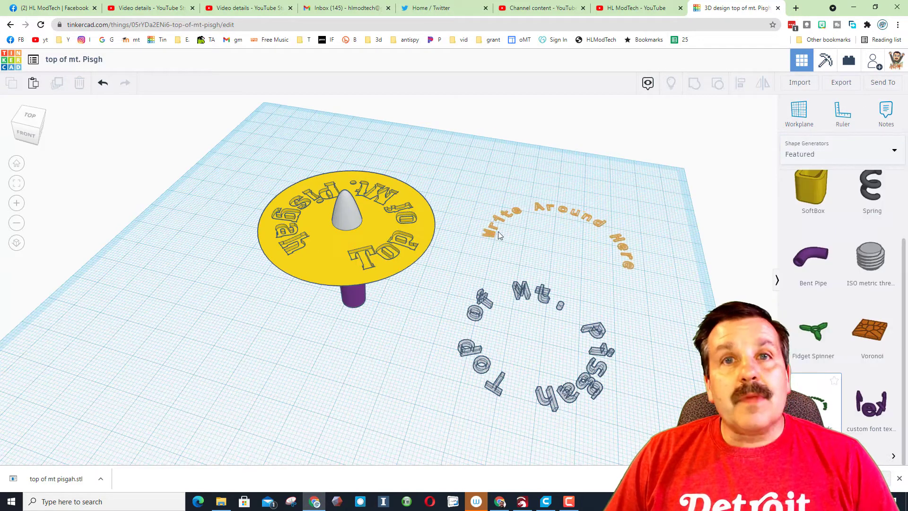
{"action": "left_click", "coordinate": [498, 232]}
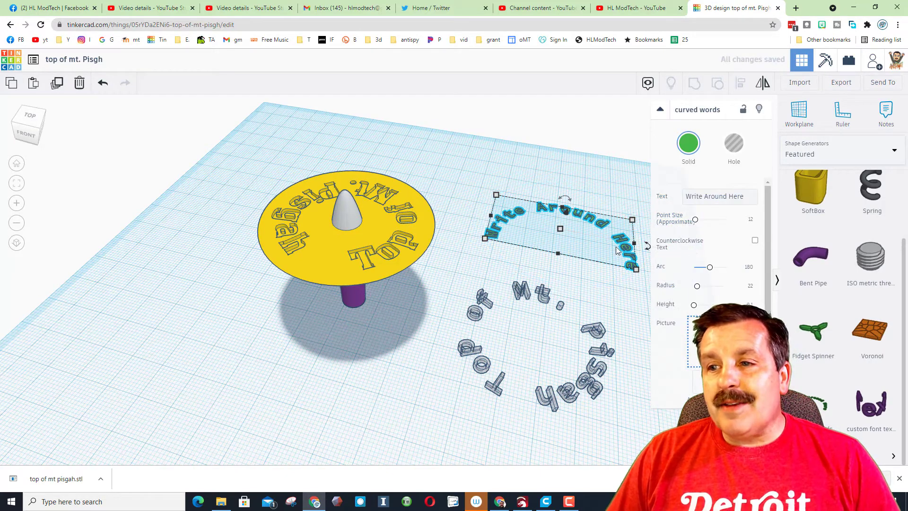
{"action": "left_click", "coordinate": [590, 298]}
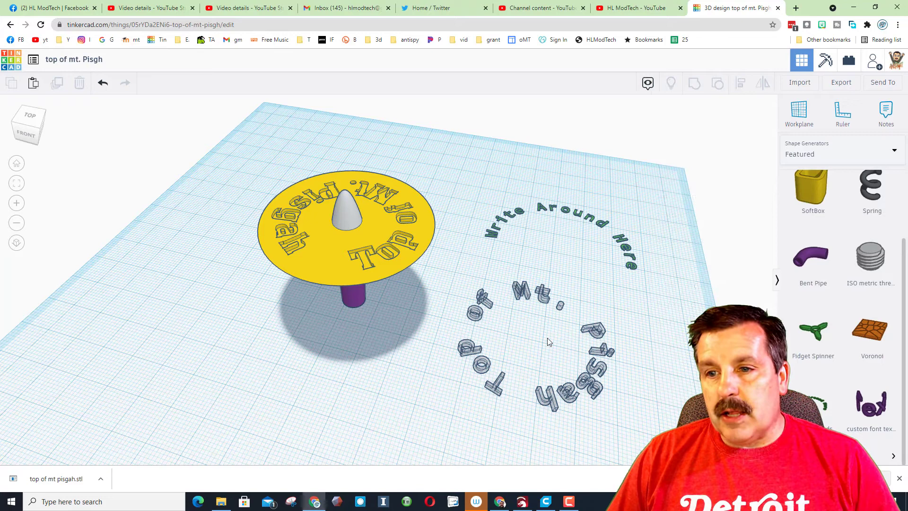
- Delete the 'Top of Mt. Pisgah' and 'Write Around Here' curved text shapes
{"action": "left_click", "coordinate": [594, 340]}
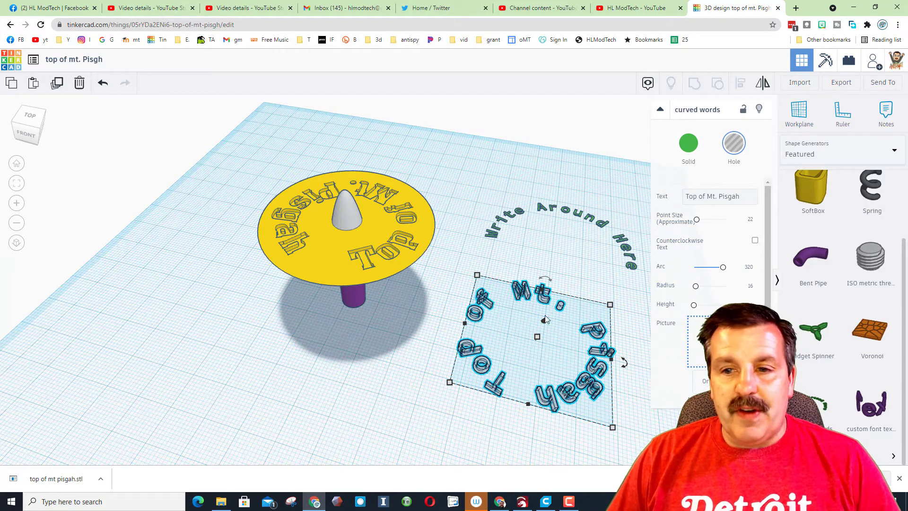
{"action": "key", "text": "Delete"}
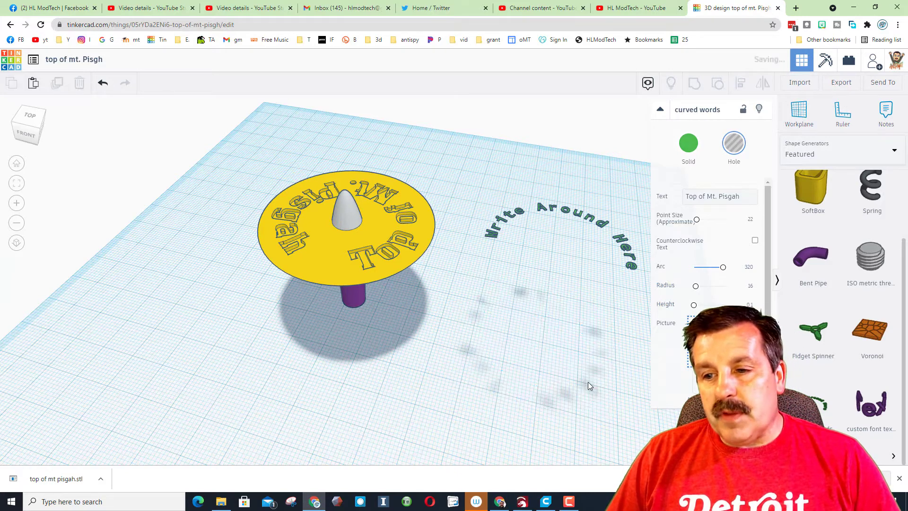
{"action": "left_click", "coordinate": [623, 243]}
{"action": "key", "text": "Delete"}
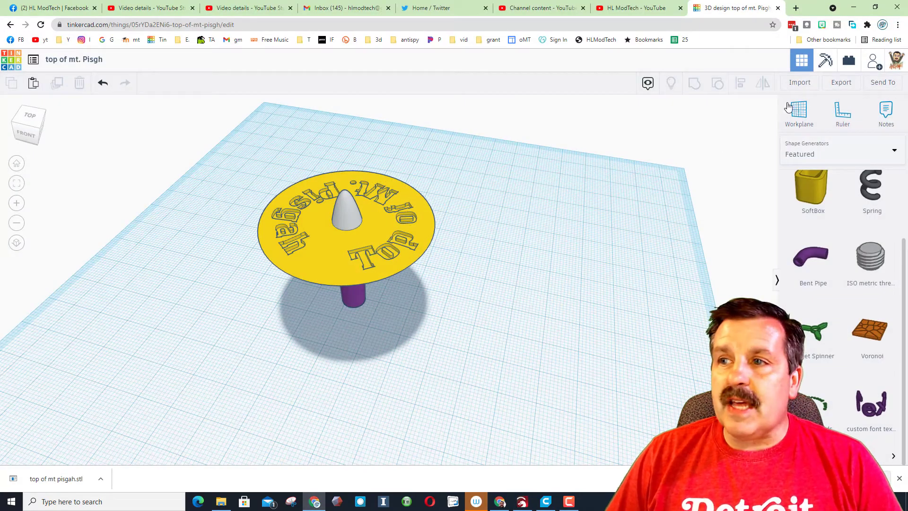
- Import 'top of mt pisgah.svg' from the computer at the default 100% scale
{"action": "left_click", "coordinate": [800, 82]}
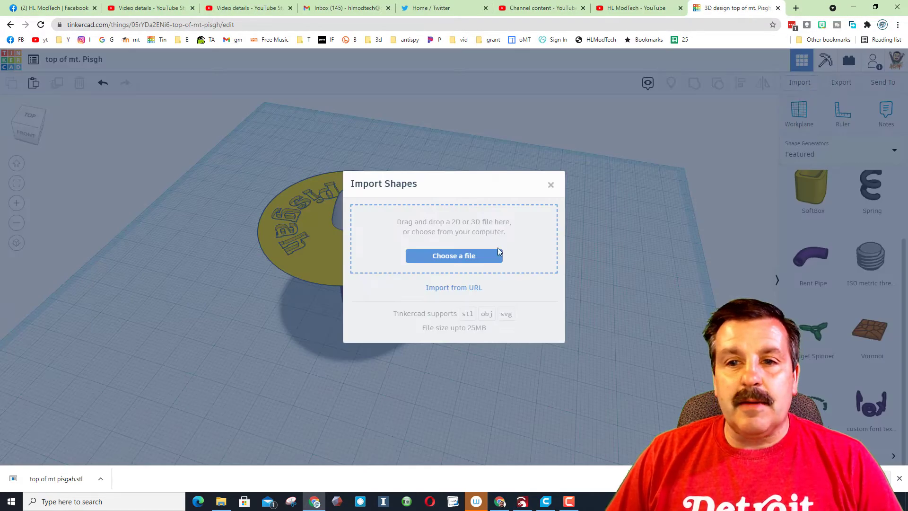
{"action": "left_click", "coordinate": [467, 256]}
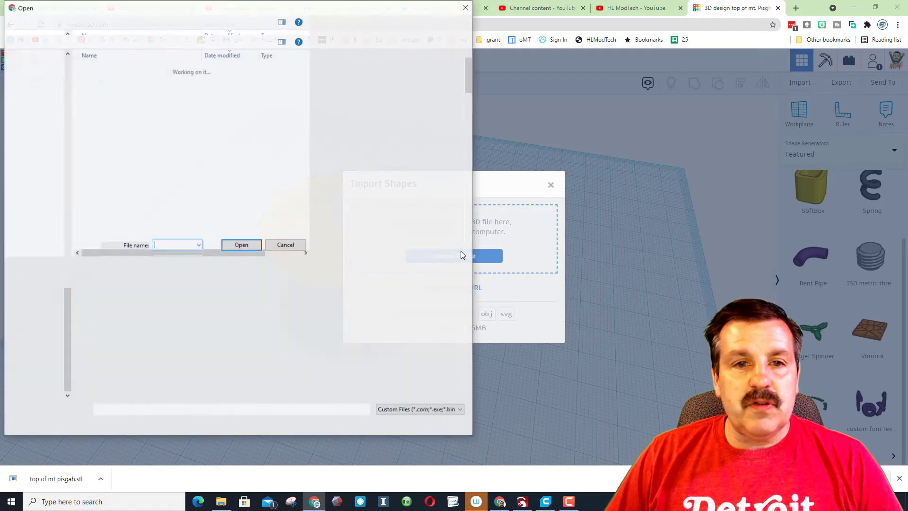
{"action": "left_click", "coordinate": [122, 72]}
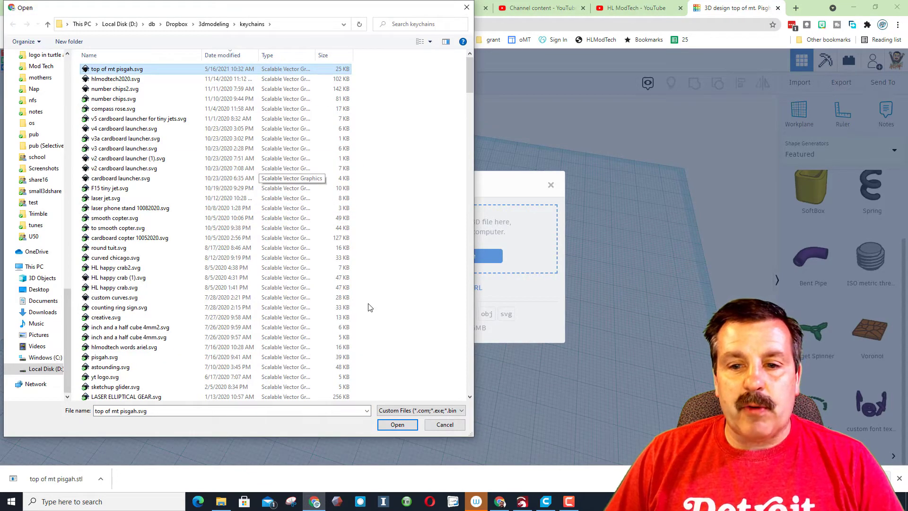
{"action": "left_click", "coordinate": [398, 425]}
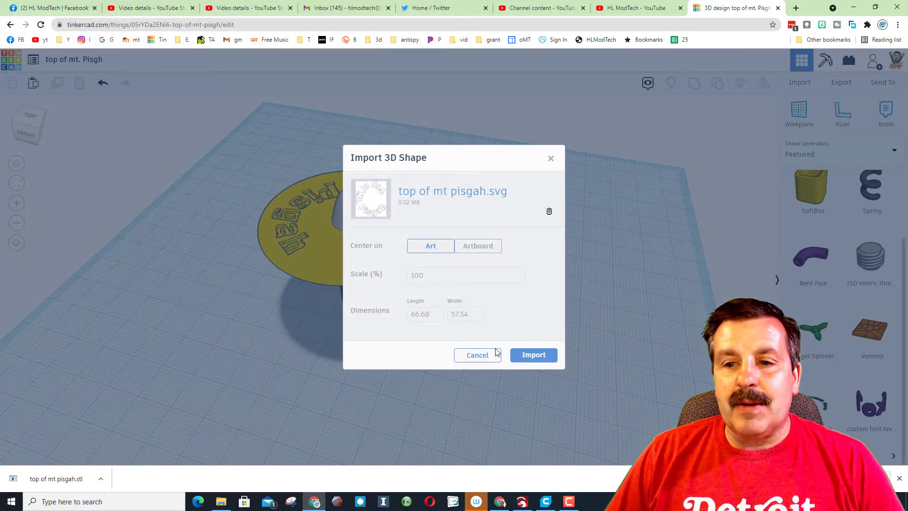
{"action": "left_click", "coordinate": [530, 355]}
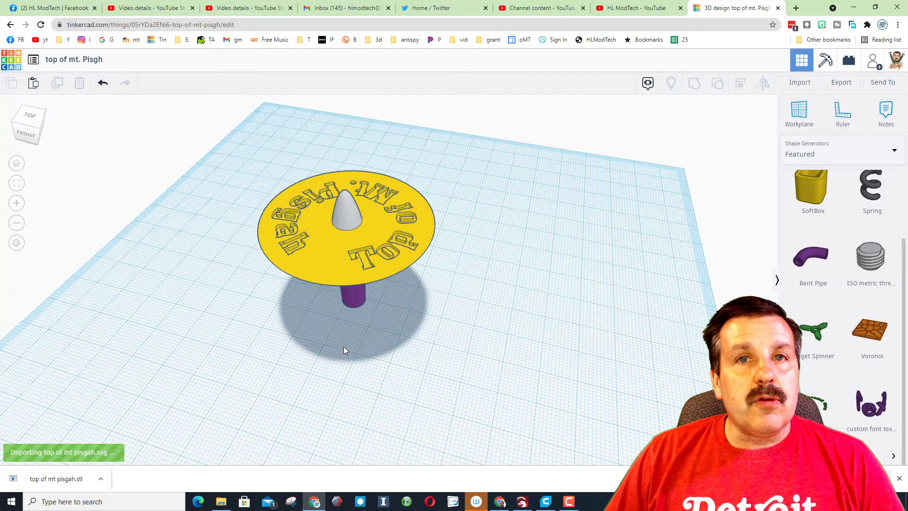
- Turn the imported letter ring into a hole and shrink it evenly
{"action": "left_click_drag", "start_coordinate": [312, 298], "coordinate": [452, 288]}
{"action": "left_click", "coordinate": [726, 143]}
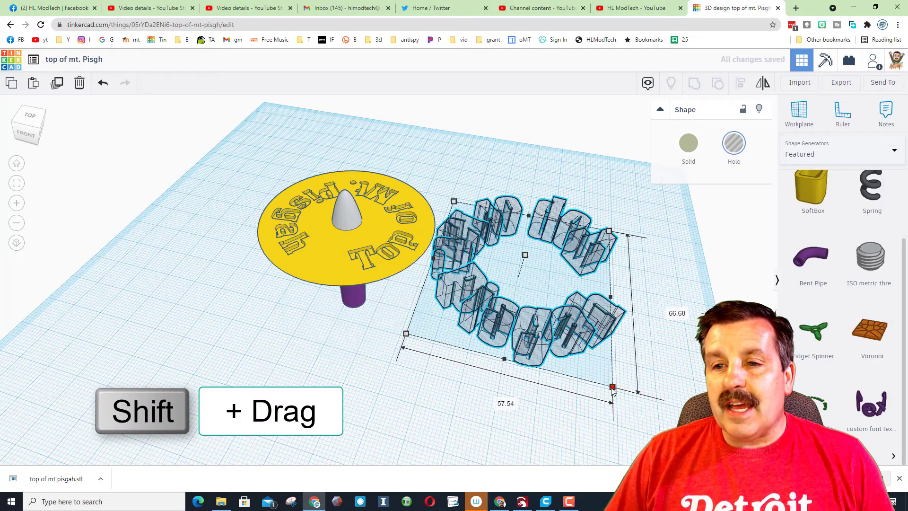
{"action": "left_click_drag", "start_coordinate": [612, 389], "coordinate": [442, 337]}
- Drop the letter ring onto the disc top, centre it, rotate -112.5°, and rescale to fit
{"action": "key", "text": "w"}
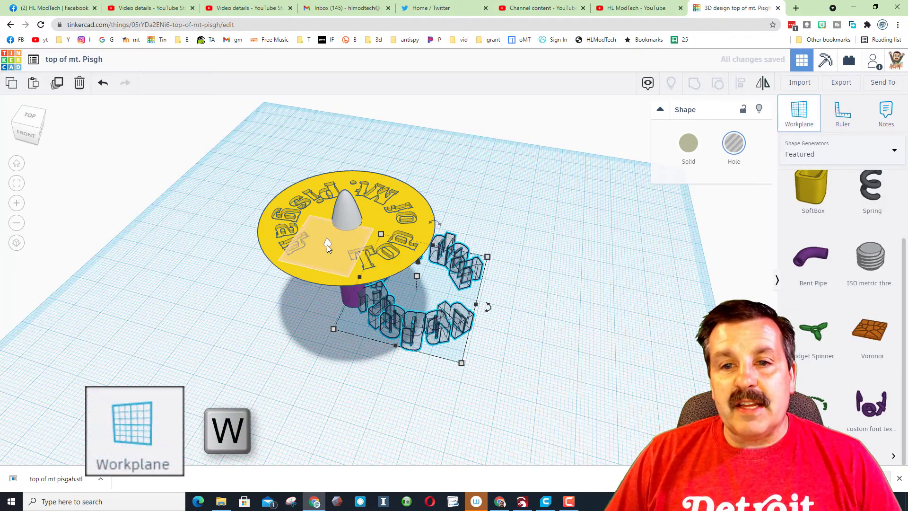
{"action": "left_click", "coordinate": [327, 245]}
{"action": "key", "text": "d"}
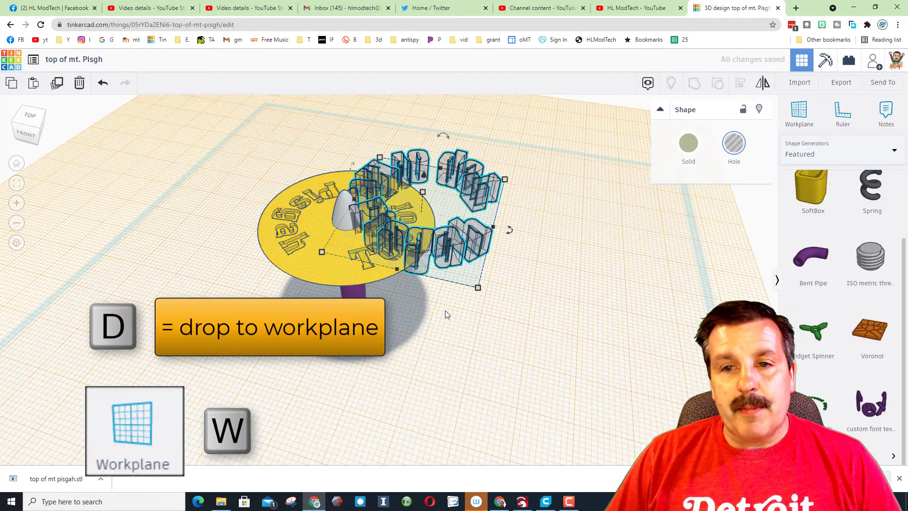
{"action": "left_click_drag", "start_coordinate": [431, 254], "coordinate": [337, 257]}
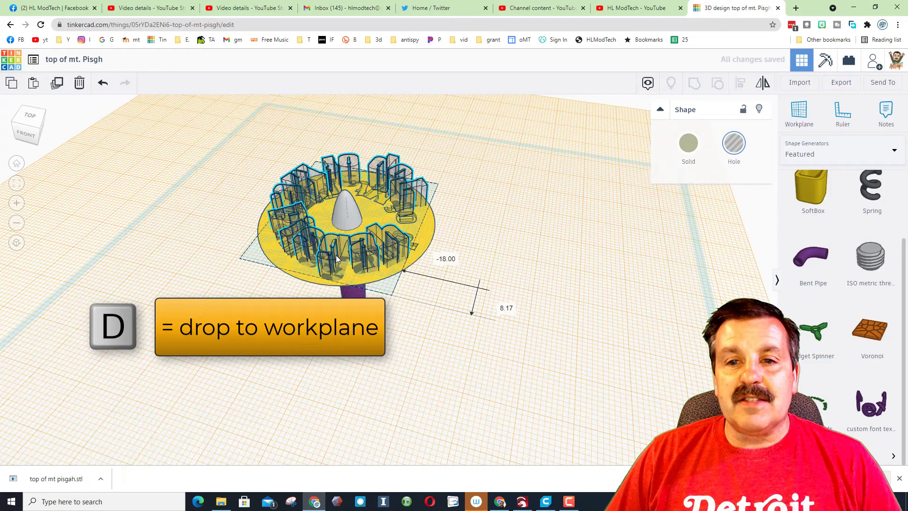
{"action": "left_click_drag", "start_coordinate": [440, 246], "coordinate": [274, 287]}
{"action": "right_click_drag", "start_coordinate": [274, 286], "coordinate": [410, 290]}
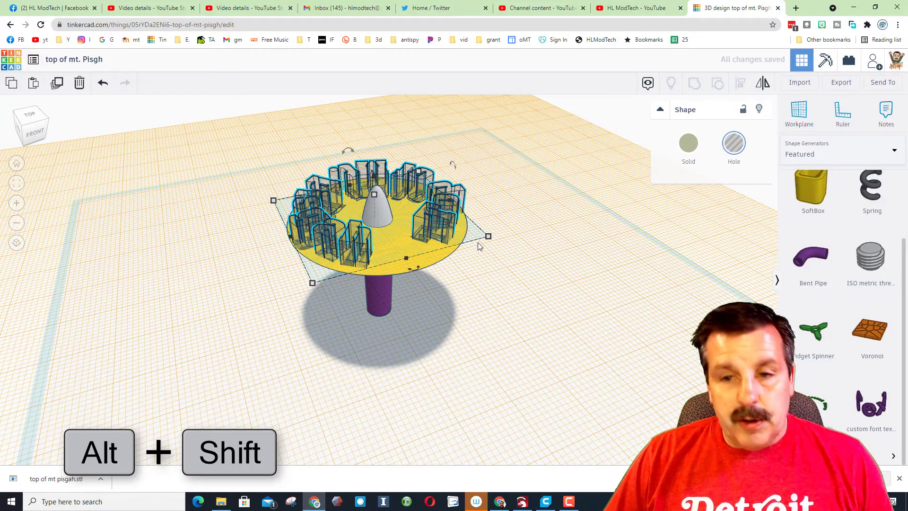
{"action": "mouse_move", "coordinate": [489, 237]}
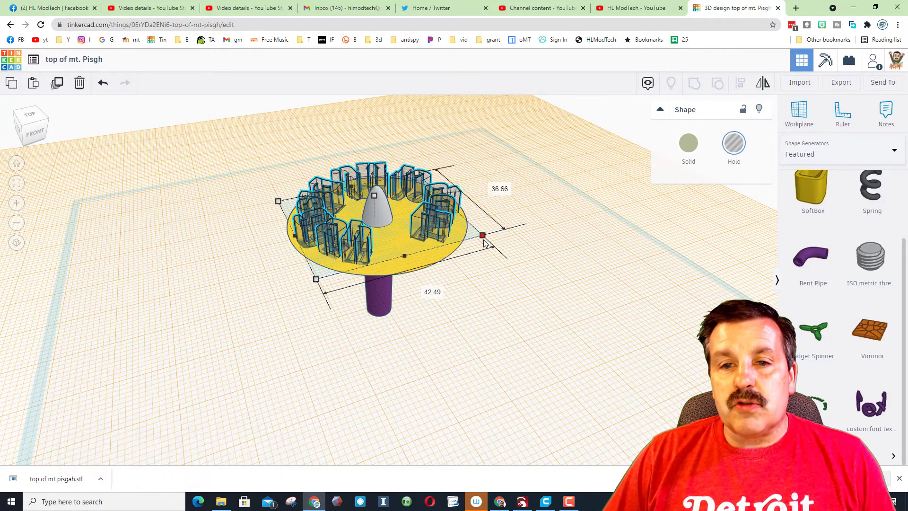
{"action": "left_click_drag", "start_coordinate": [489, 238], "coordinate": [463, 242], "text": "alt+shift"}
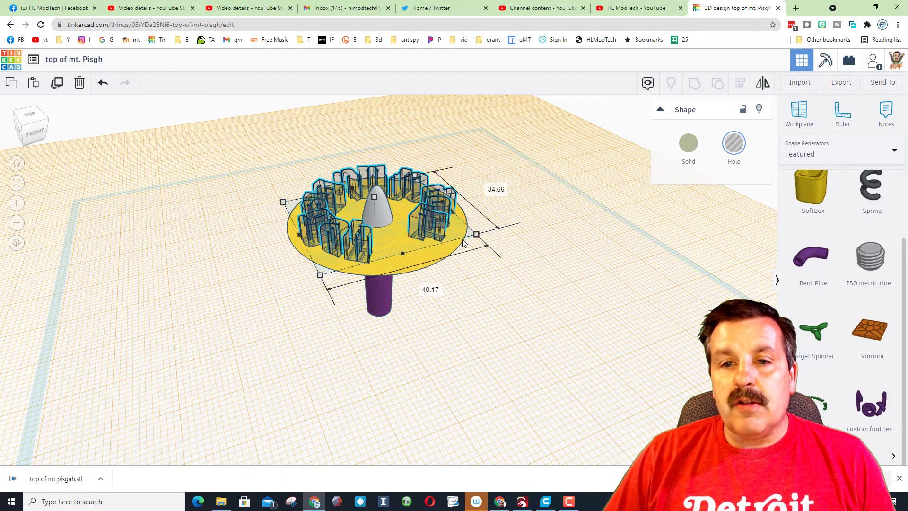
{"action": "left_click", "coordinate": [523, 318]}
- Lower the letter holes into the yellow disc with two Ctrl+Down nudges
{"action": "right_click_drag", "start_coordinate": [523, 318], "coordinate": [403, 205]}
{"action": "left_click", "coordinate": [387, 162]}
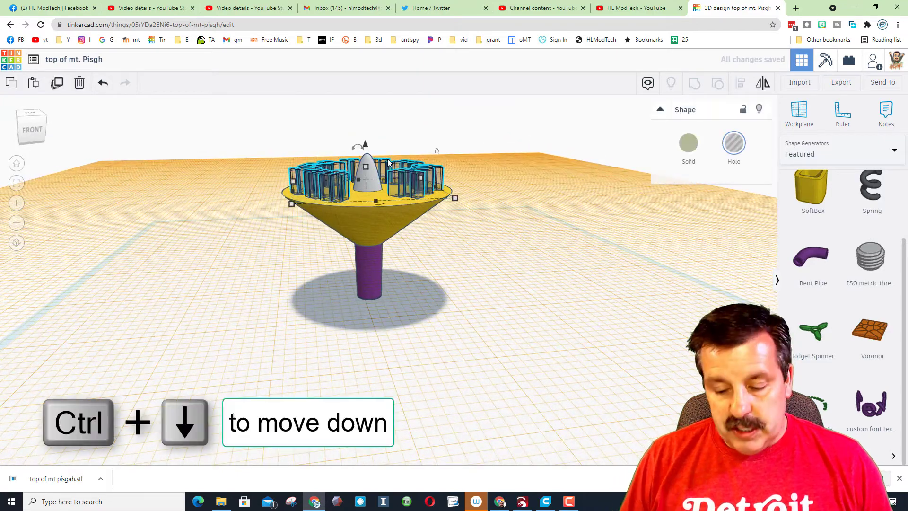
{"action": "key", "text": "ctrl+Down"}
{"action": "left_click", "coordinate": [407, 149]}
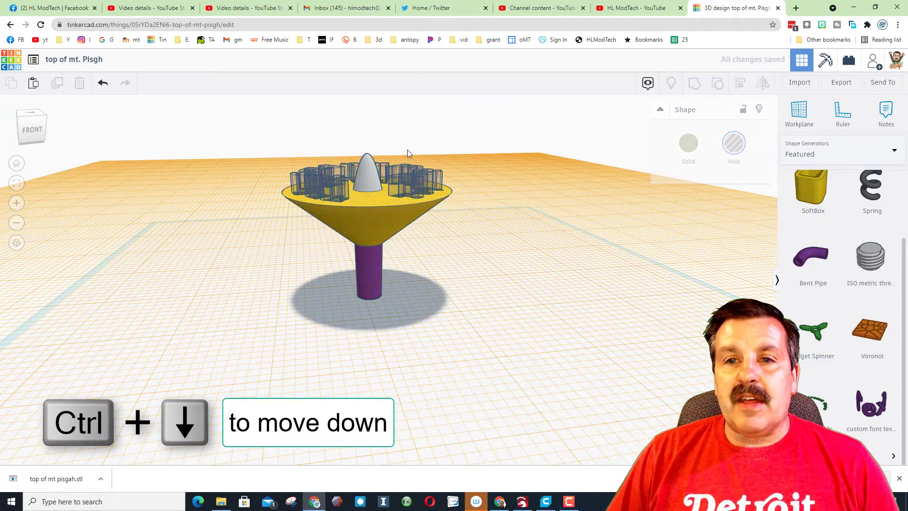
{"action": "left_click", "coordinate": [407, 172]}
{"action": "key", "text": "ctrl+Down"}
{"action": "right_click_drag", "start_coordinate": [408, 172], "coordinate": [419, 287]}
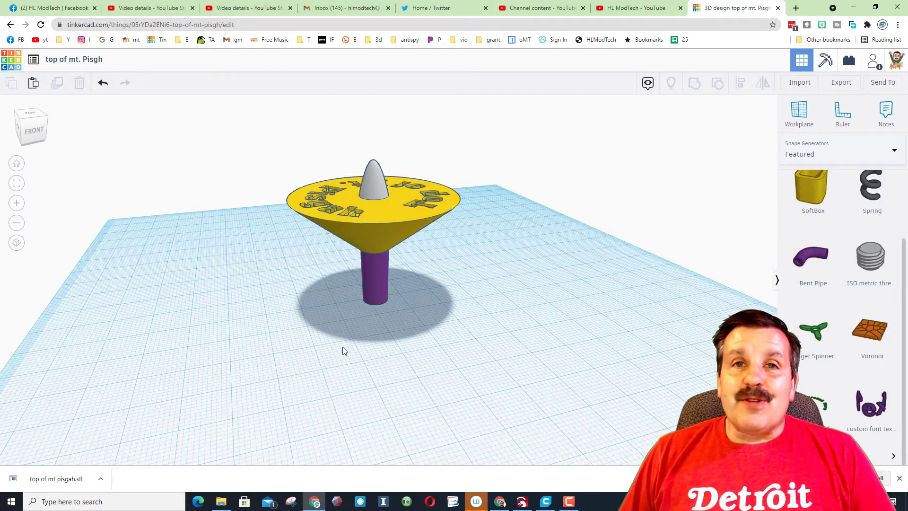
{"action": "right_click_drag", "start_coordinate": [390, 302], "coordinate": [466, 302]}
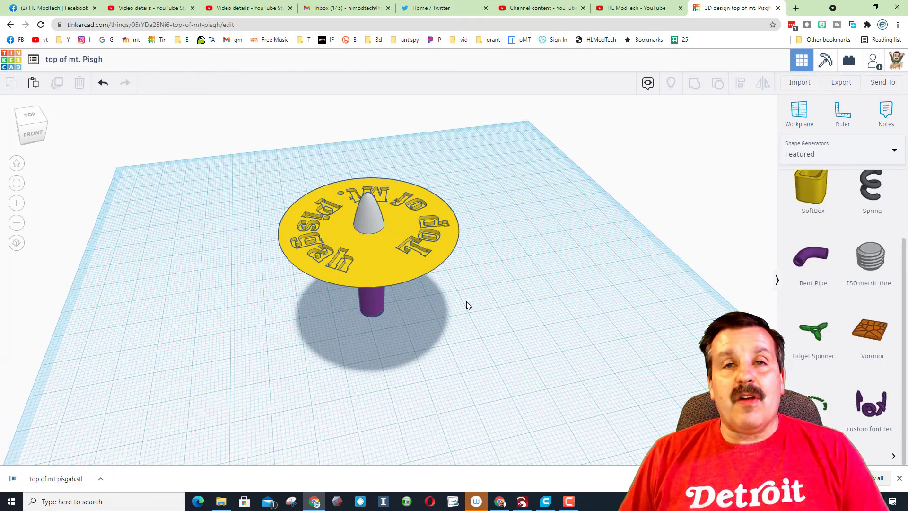